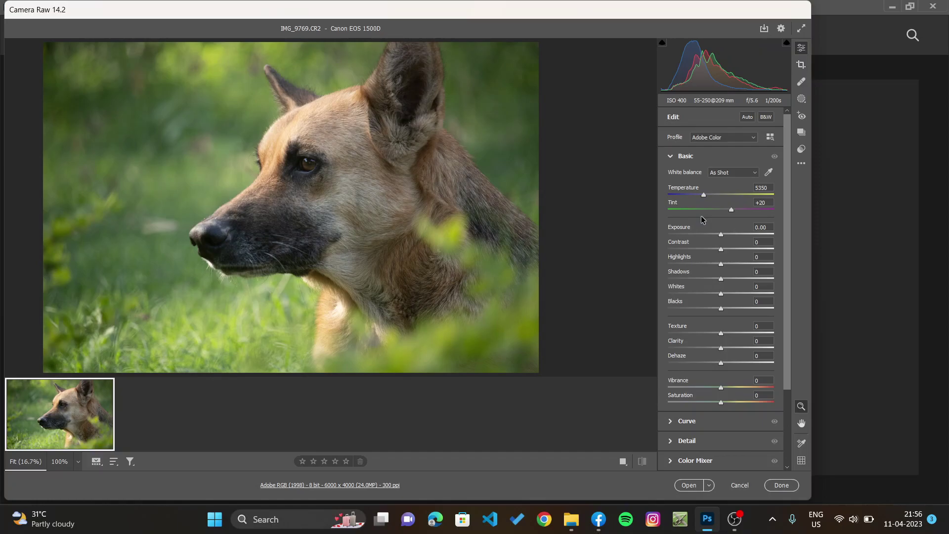
Set the photo's Exposure to -0.35, Contrast to +18, Highlights to +21 and Shadows to +33
drag(721, 236, 718, 236)
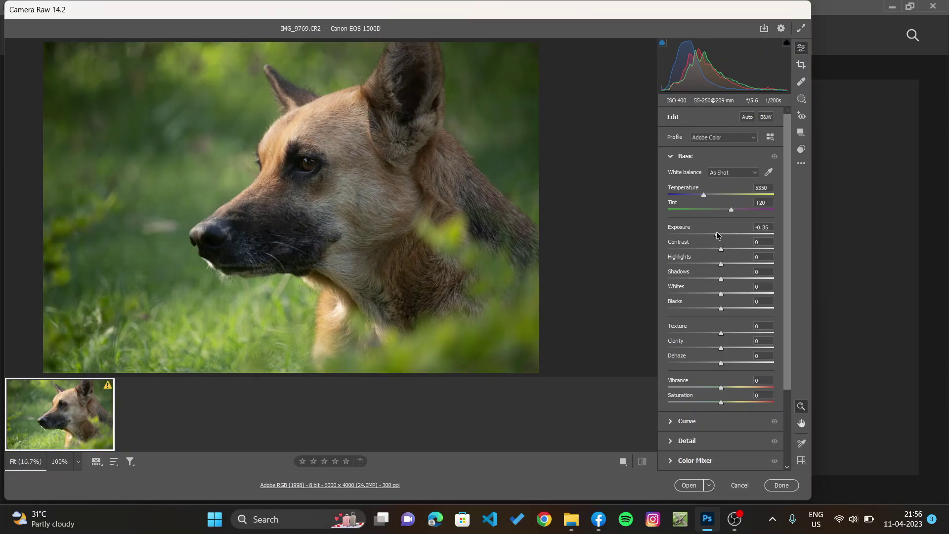
click(730, 249)
click(732, 265)
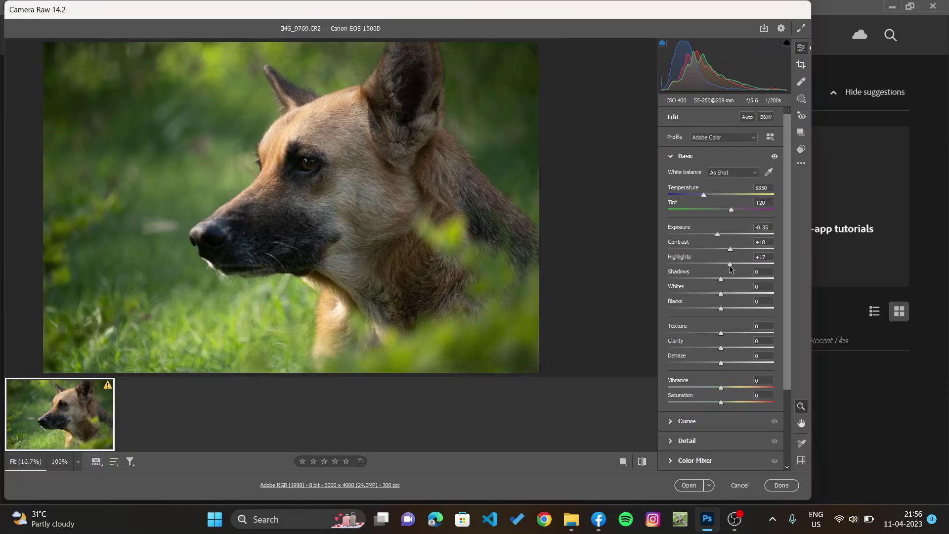
click(739, 279)
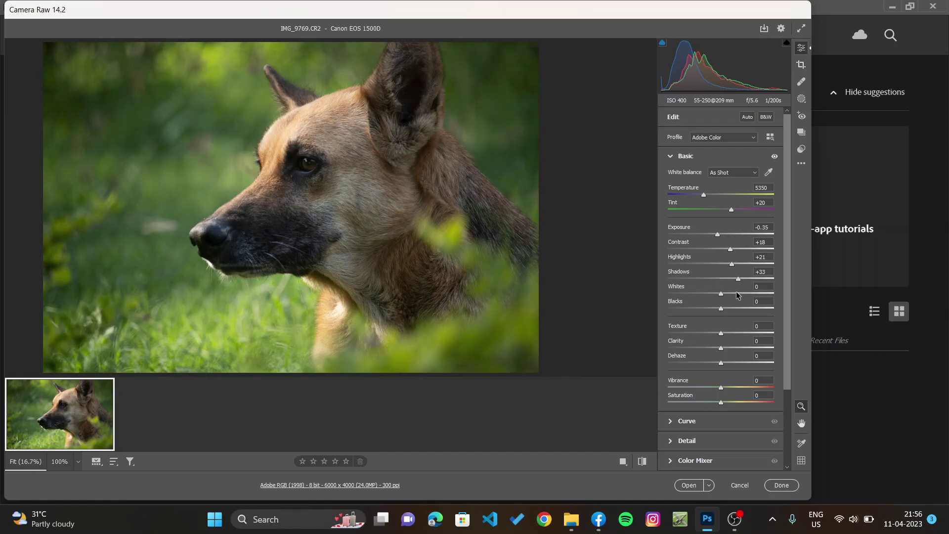
Set the photo's Whites to +16 and Blacks to -14, and raise Clarity slightly
click(736, 294)
drag(736, 294, 730, 294)
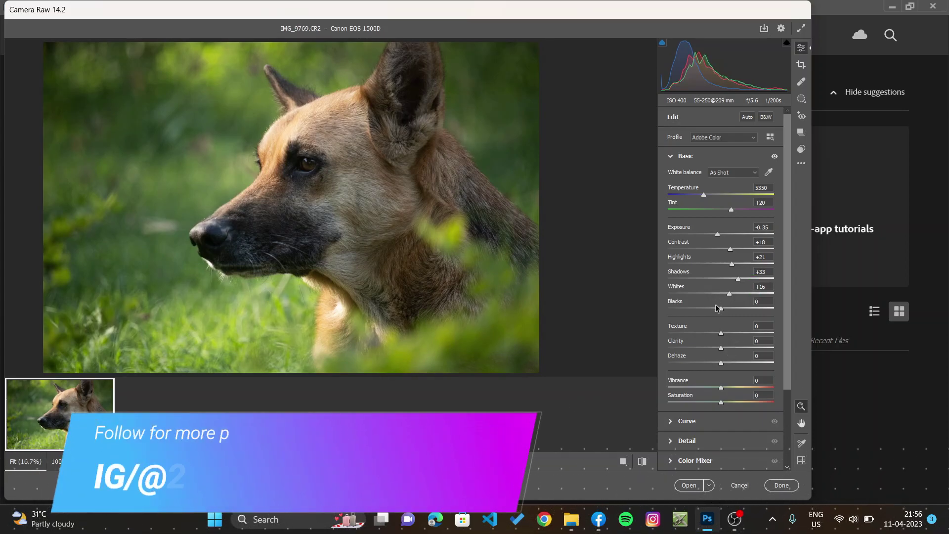
click(739, 309)
drag(740, 310, 714, 309)
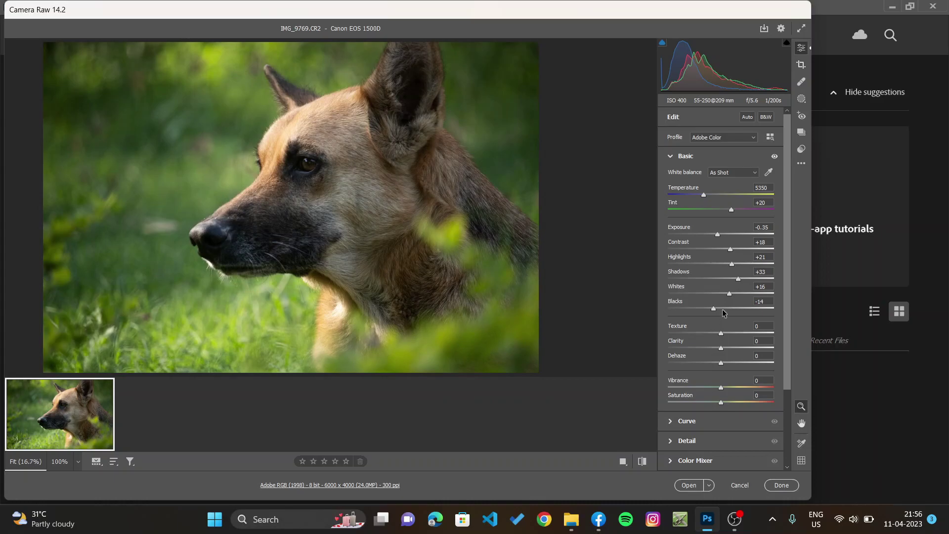
drag(726, 346, 729, 347)
Adjust the yellows and greens in the HSL Color Mixer to give the foliage a warmer, yellower tone
click(674, 156)
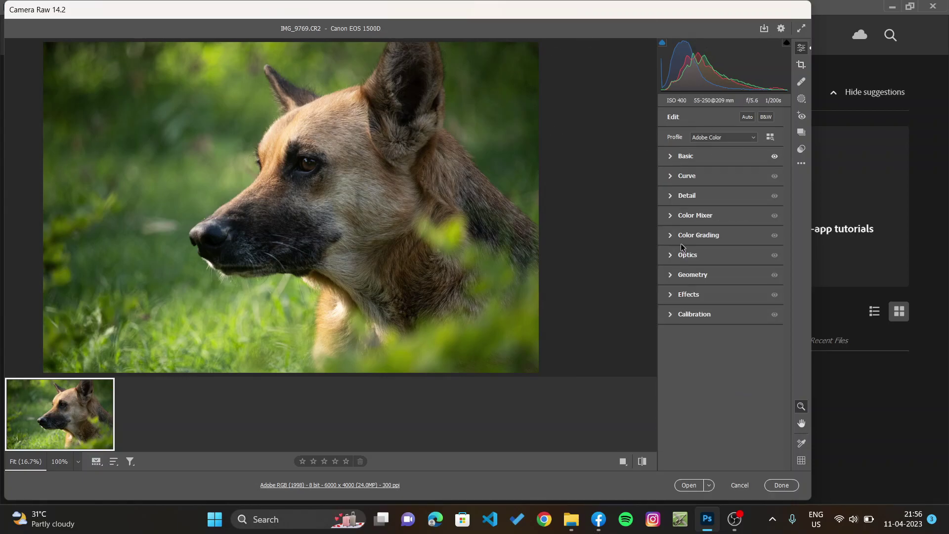
click(679, 214)
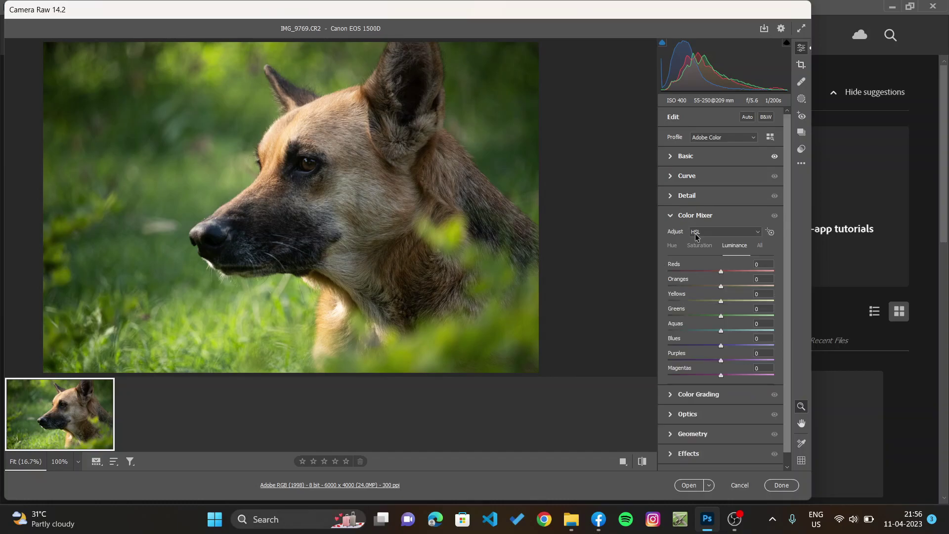
click(696, 300)
drag(694, 299, 720, 328)
click(687, 315)
click(673, 217)
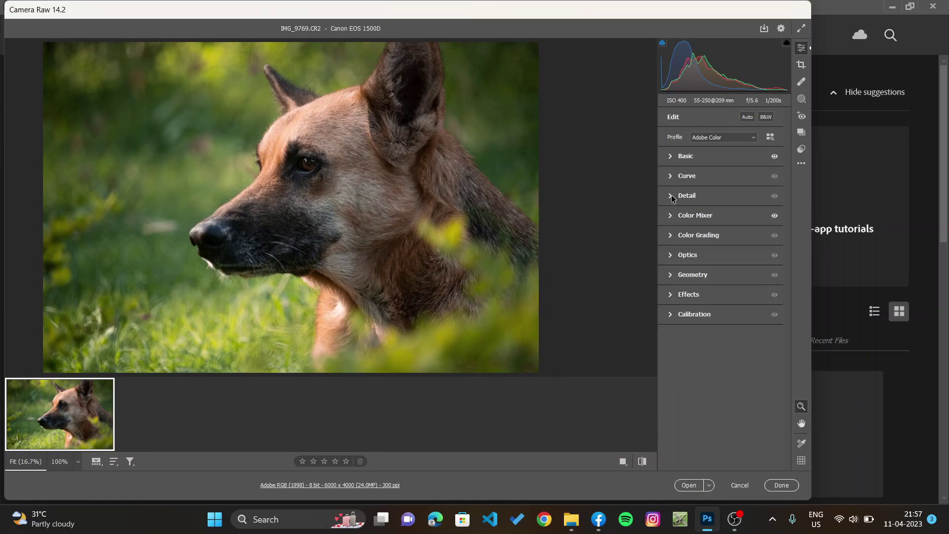
Add a midtone point to the RGB point curve at input 131 and lower its output to 123
click(672, 176)
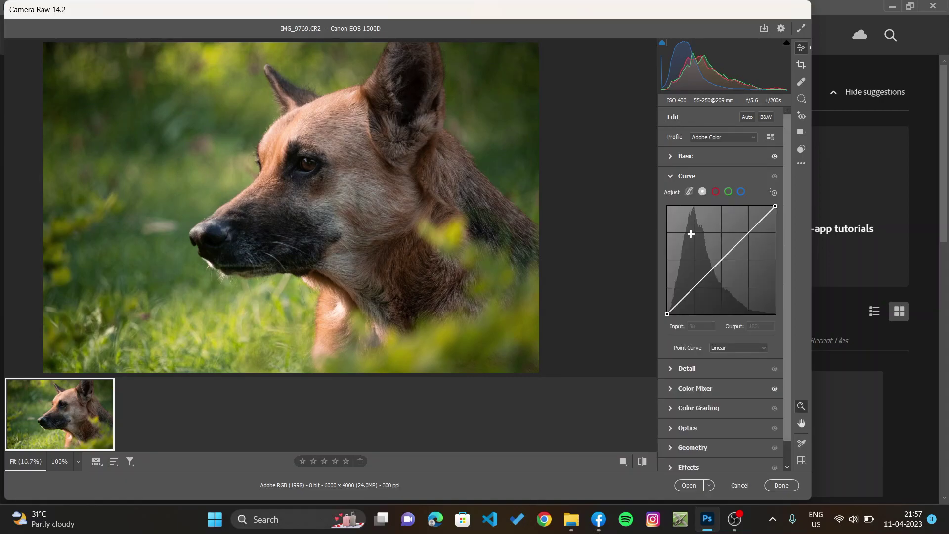
click(724, 255)
drag(723, 255, 723, 260)
key(Down)
key(Down)
key(Down)
key(Down)
key(Down)
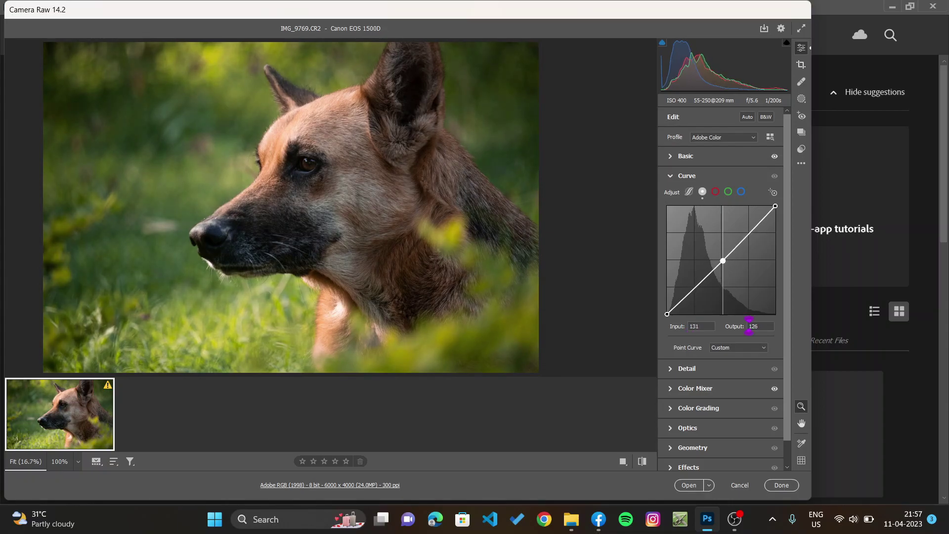
key(Left)
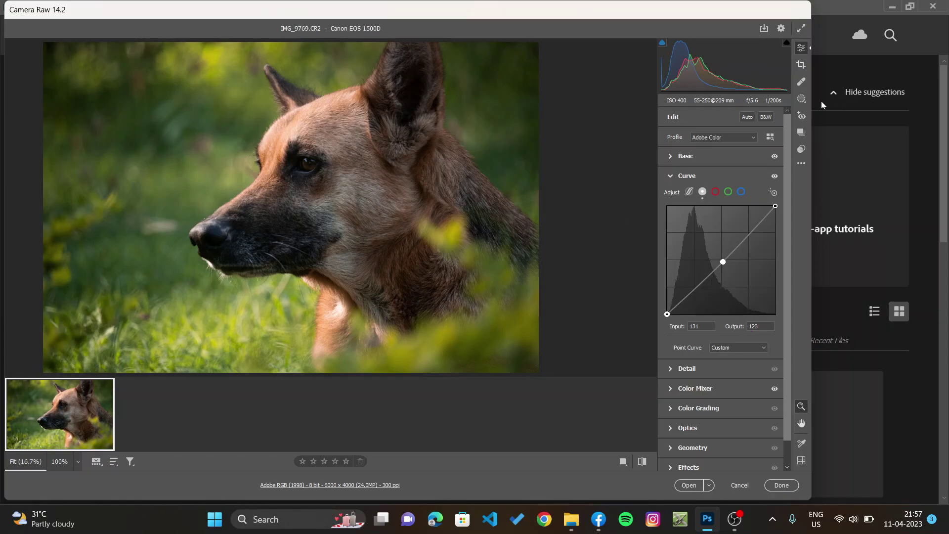
Draw a radial gradient mask over the photo's upper-left background with Exposure +4.00 and Temperature +100
mouse_move(803, 99)
drag(138, 94, 193, 149)
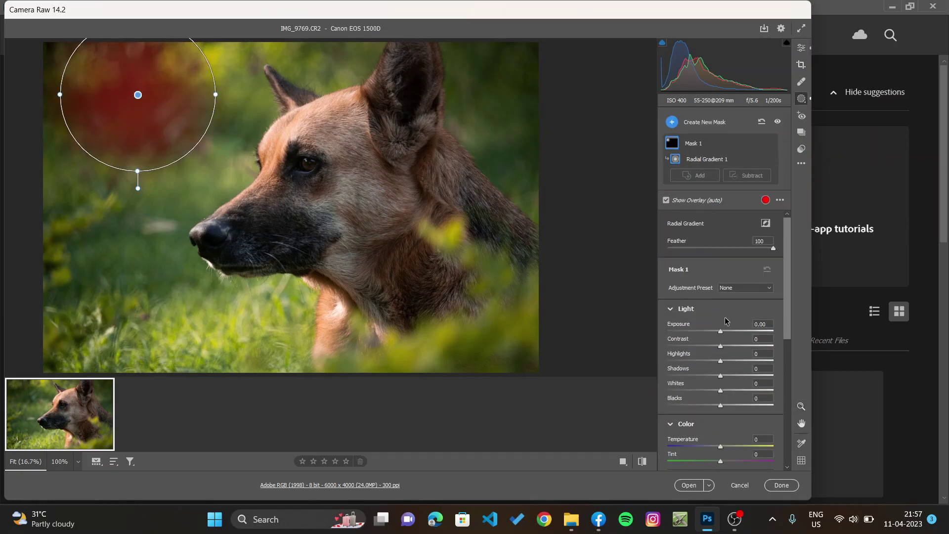
drag(721, 331, 776, 327)
drag(759, 446, 780, 436)
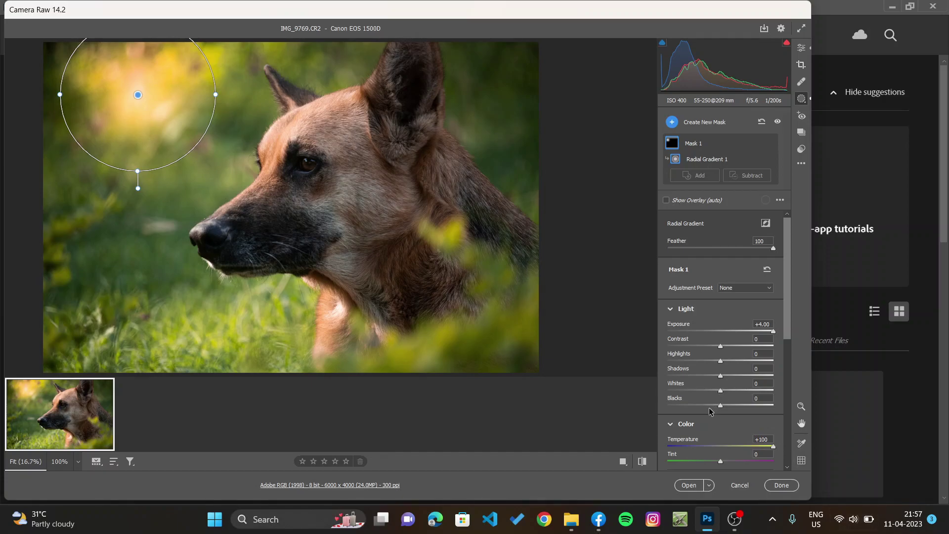
Set the radial gradient mask's Blacks to -14, Exposure to +3.20 and Dehaze to -16
mouse_move(721, 405)
mouse_down()
mouse_move(736, 403)
mouse_move(714, 407)
mouse_up()
click(758, 336)
drag(758, 331, 763, 332)
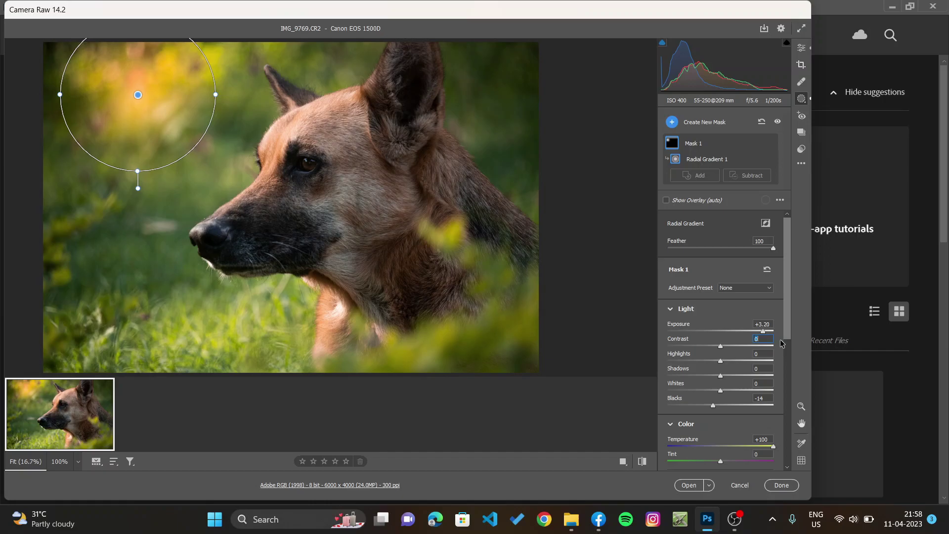
scroll(783, 341, down, 5)
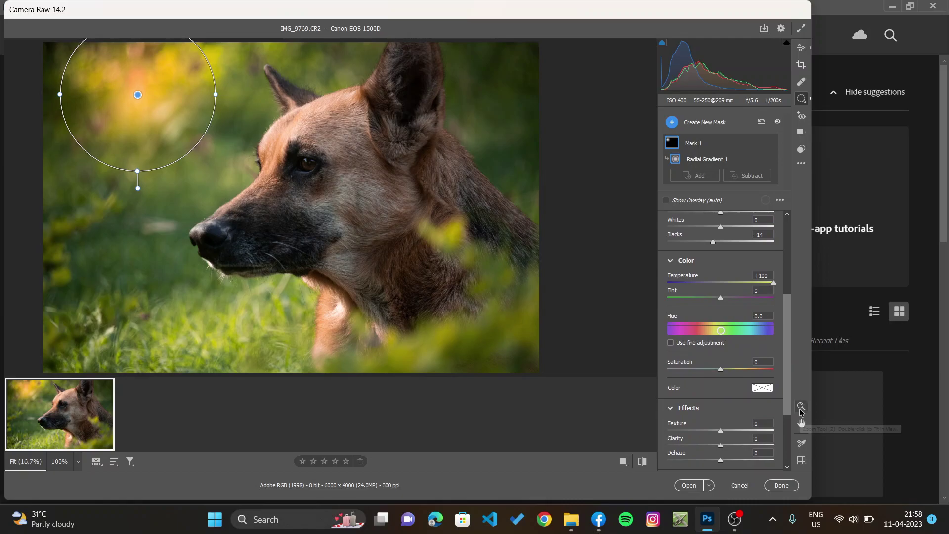
click(698, 461)
drag(697, 461, 713, 456)
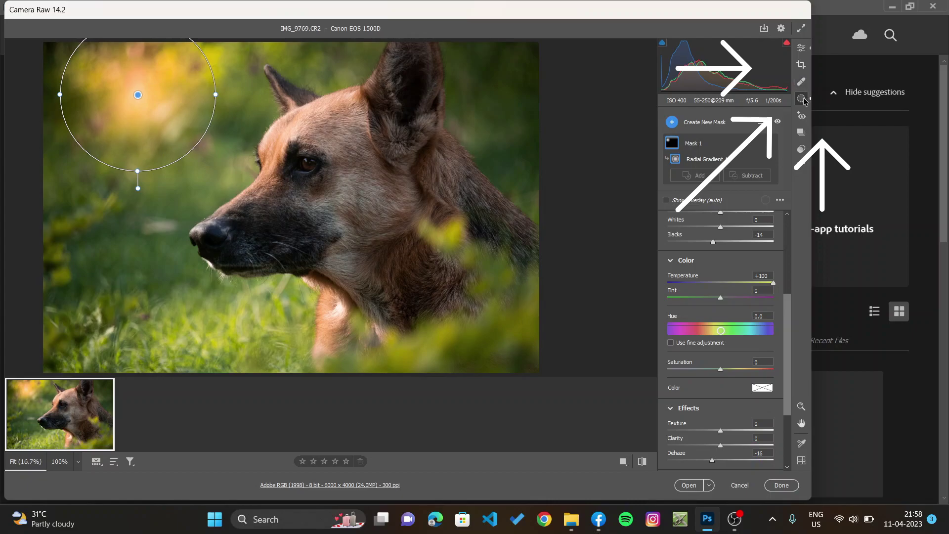
Create a Select Subject mask of the dog and invert it to cover the background
right_click(801, 95)
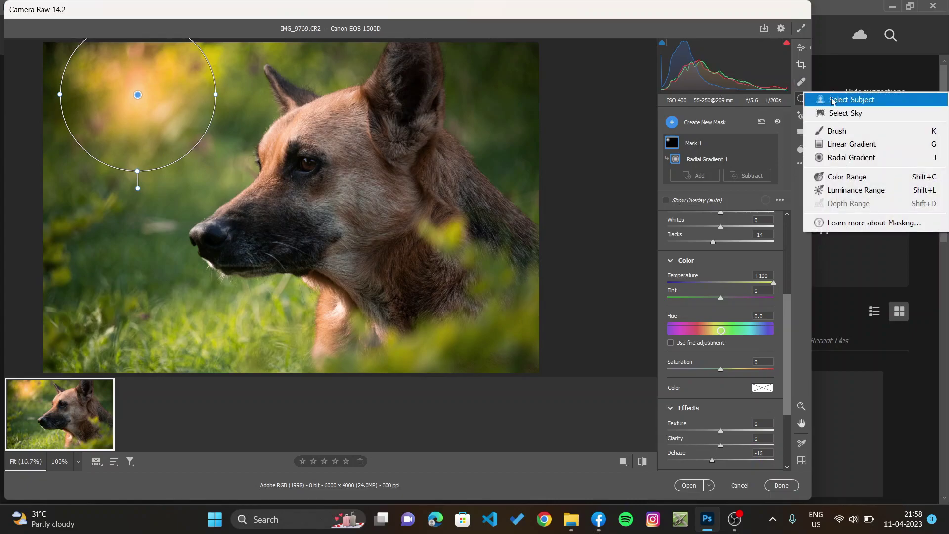
click(814, 100)
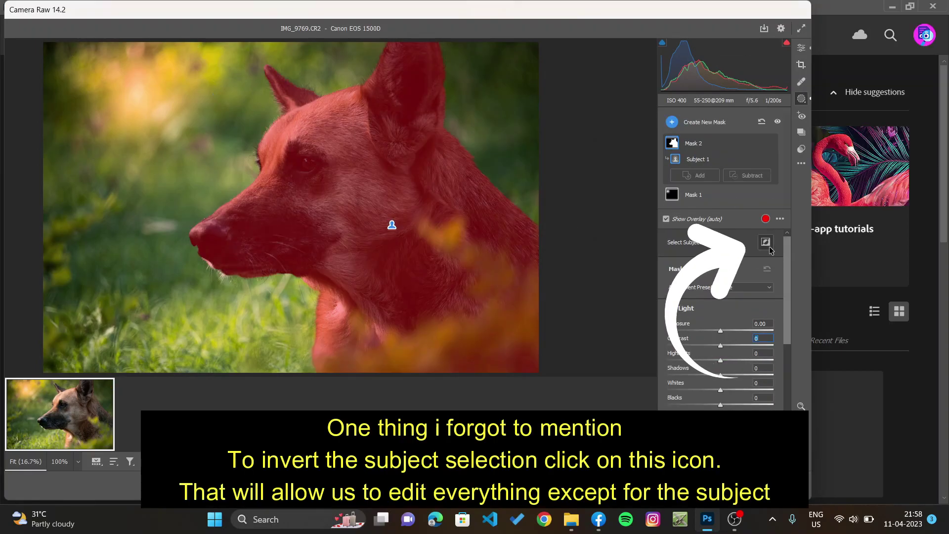
click(767, 244)
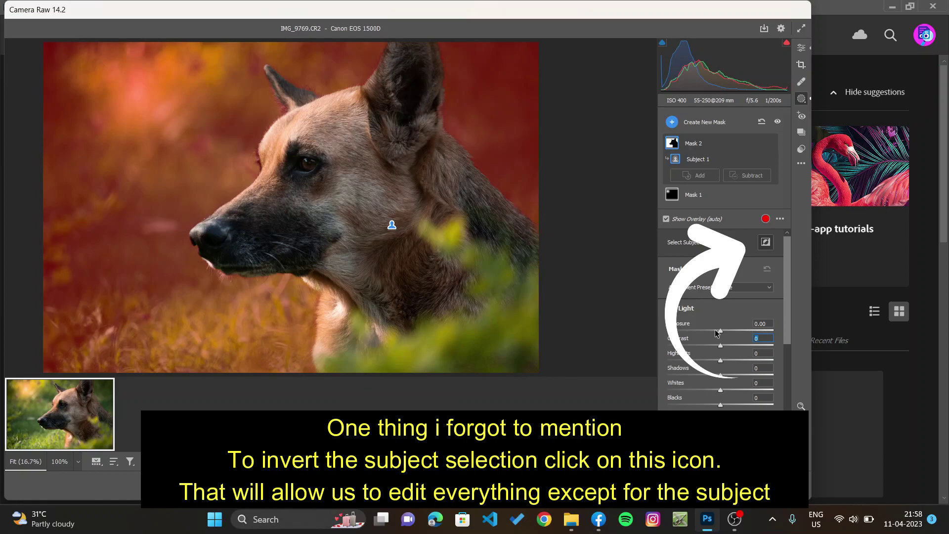
Set the inverted subject mask's Exposure to -0.05 and Temperature to +19, and open the photo in Photoshop
click(717, 332)
drag(716, 332, 717, 322)
scroll(714, 336, down, 1)
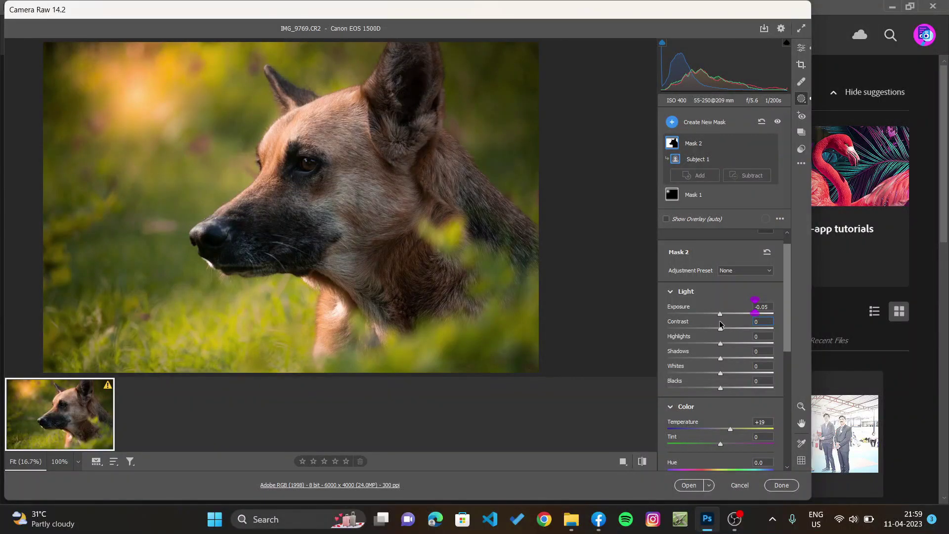
key(Return)
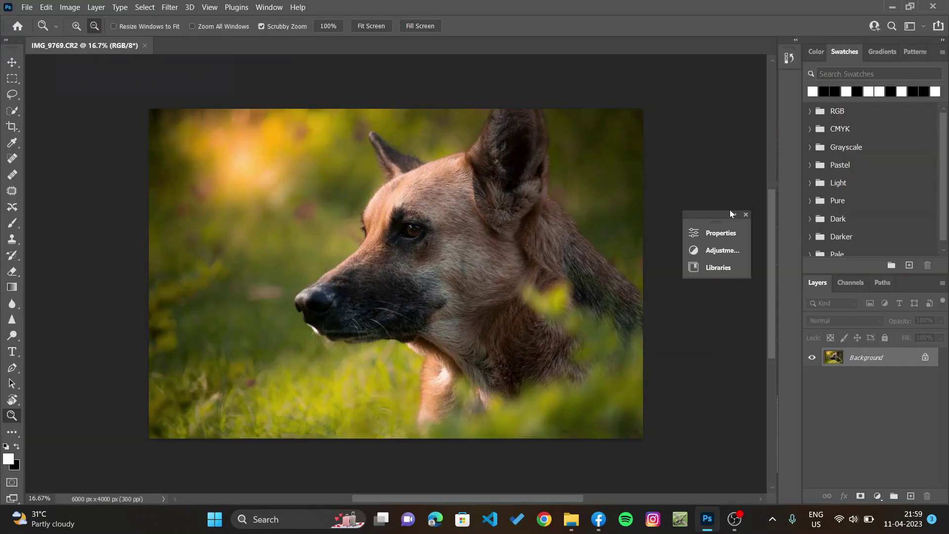
Close the floating panel group, then unlock the Background layer and duplicate it
click(746, 216)
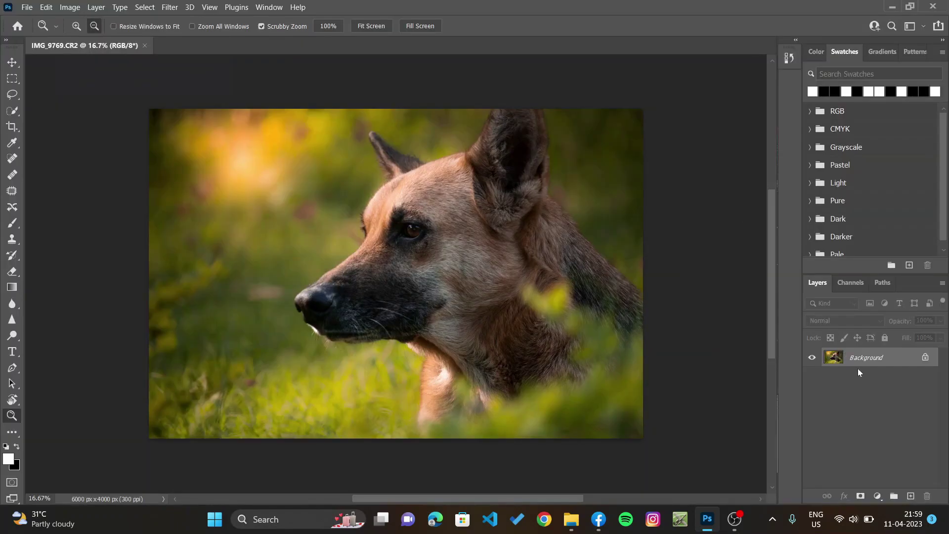
click(926, 359)
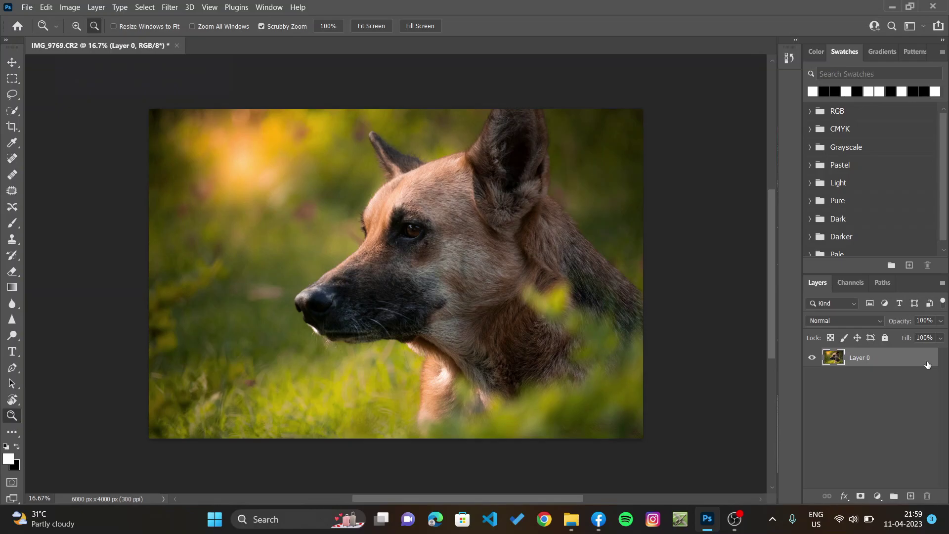
key(ctrl+j)
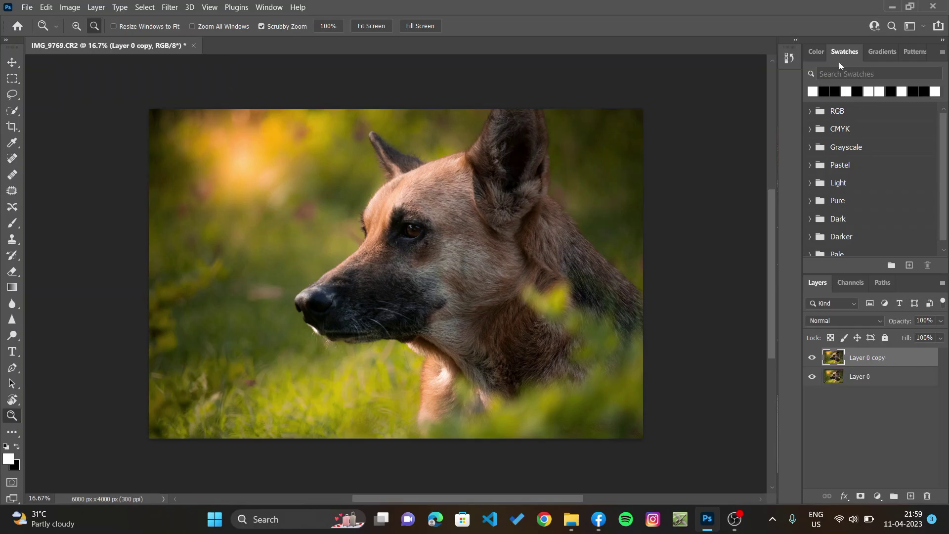
click(819, 55)
click(873, 55)
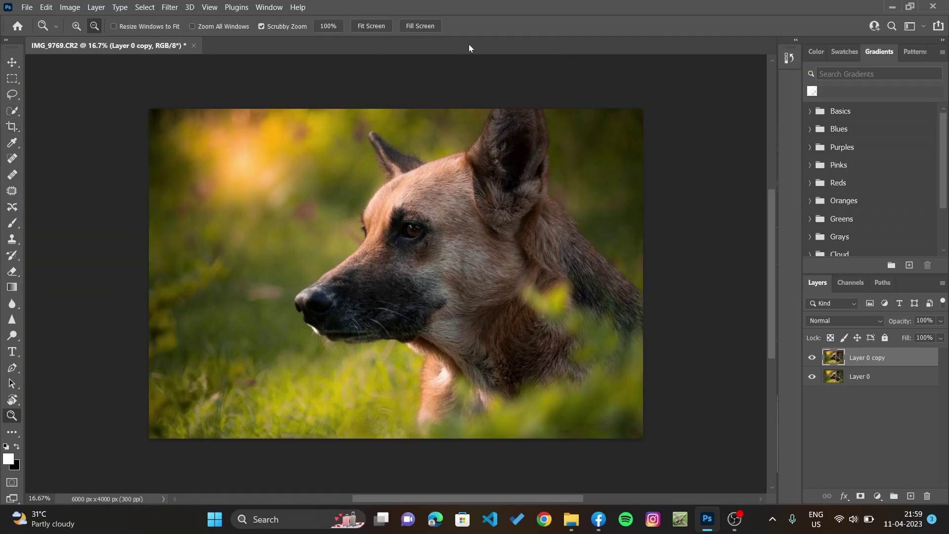
click(833, 55)
click(820, 54)
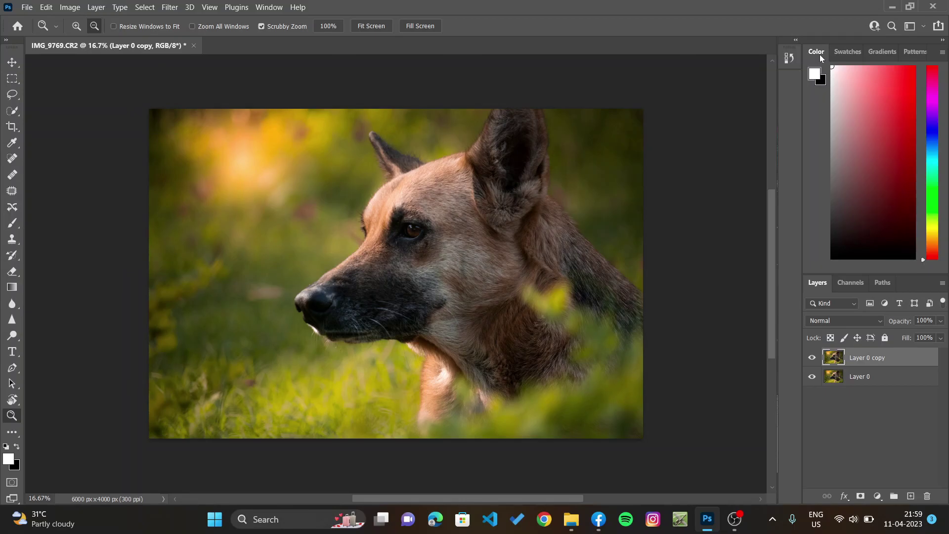
click(912, 56)
click(876, 57)
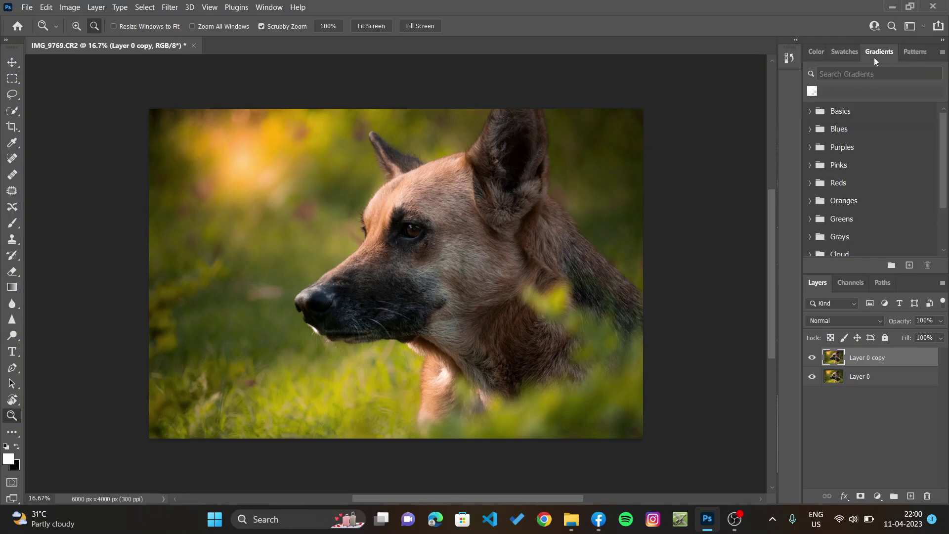
click(846, 56)
click(825, 55)
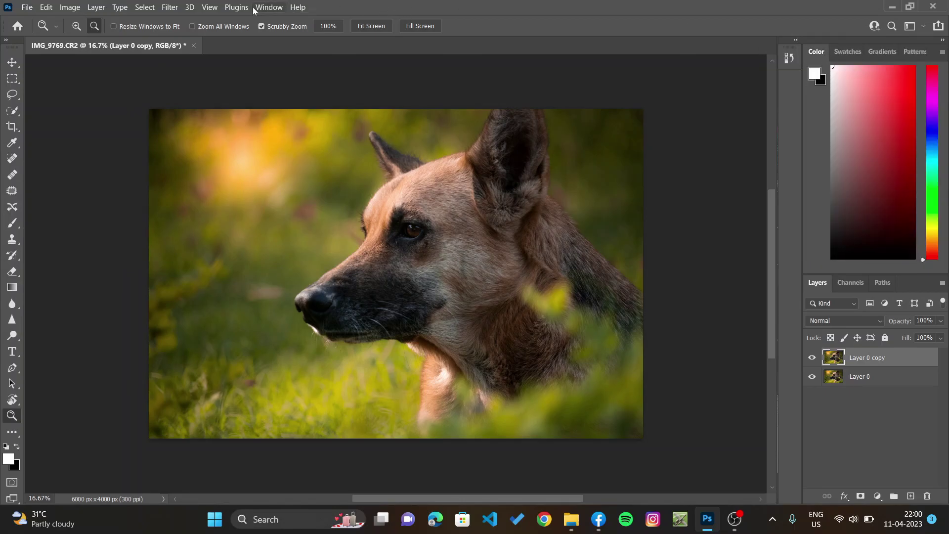
Switch the workspace layout to Photography
click(236, 9)
mouse_move(267, 8)
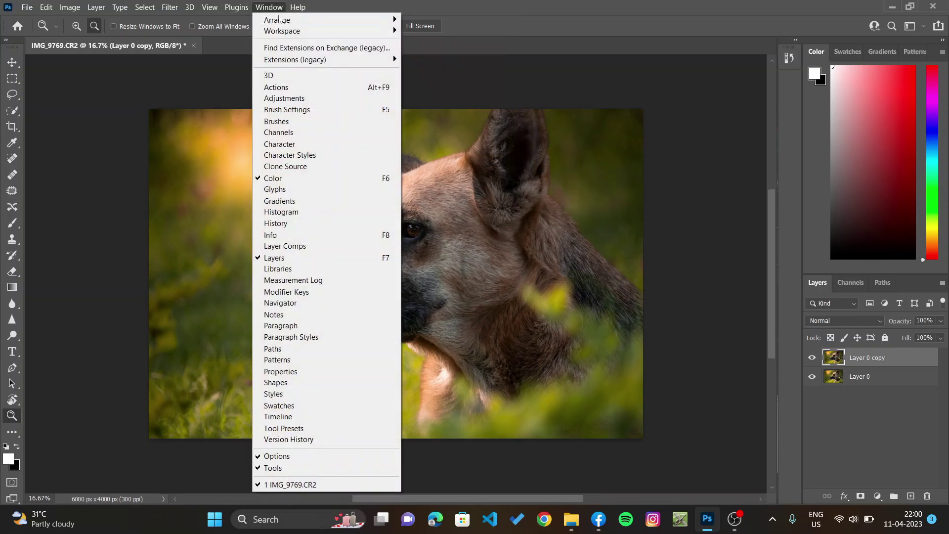
mouse_move(293, 31)
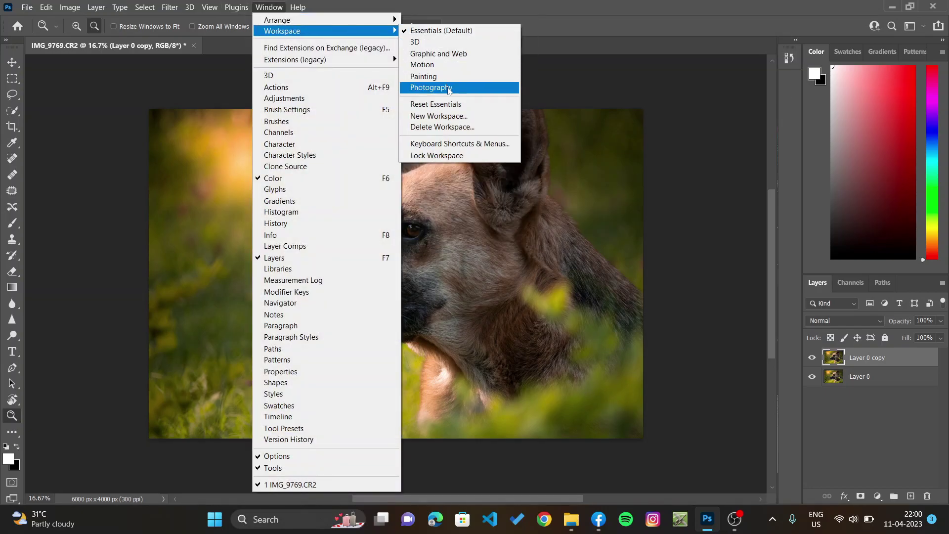
click(431, 88)
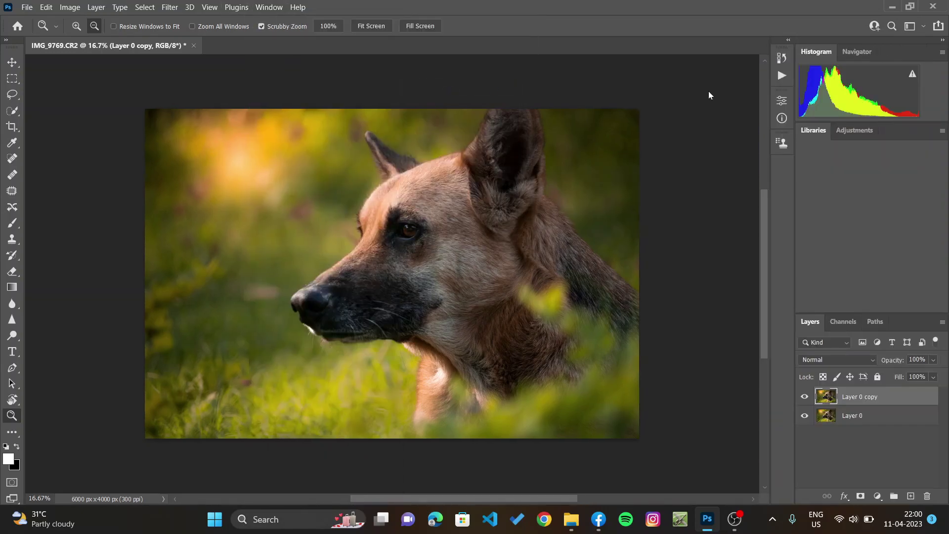
Add a Curves adjustment layer with a lowered shadow point at input 32 and a highlight point at input 170
right_click(860, 142)
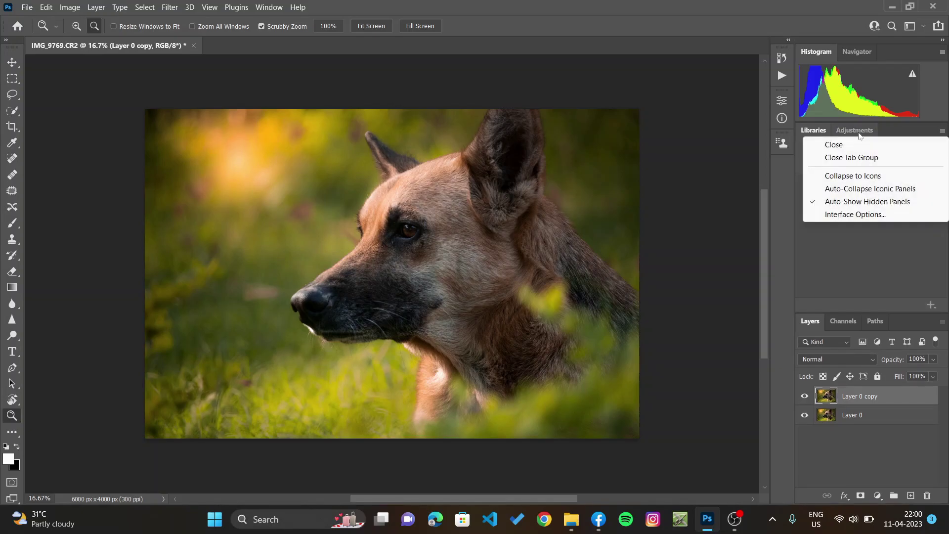
click(858, 131)
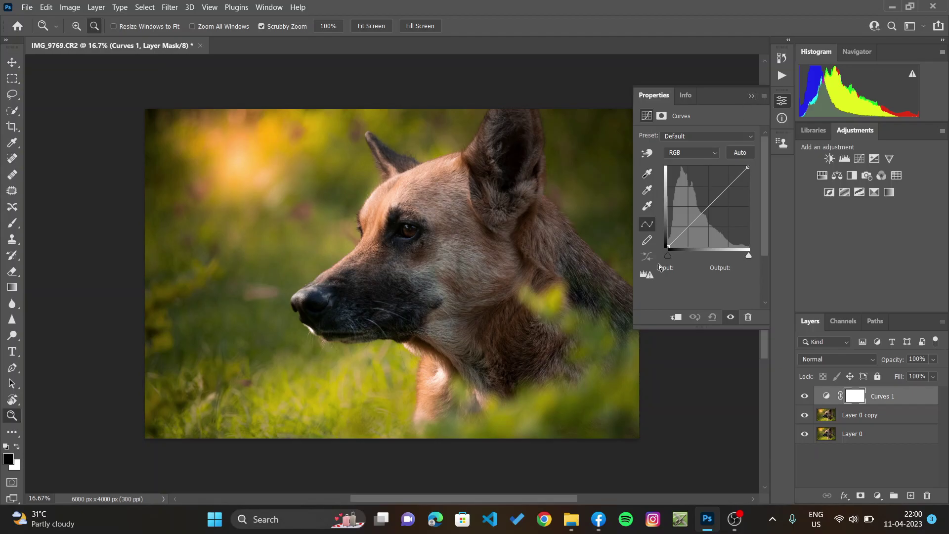
drag(667, 244, 677, 236)
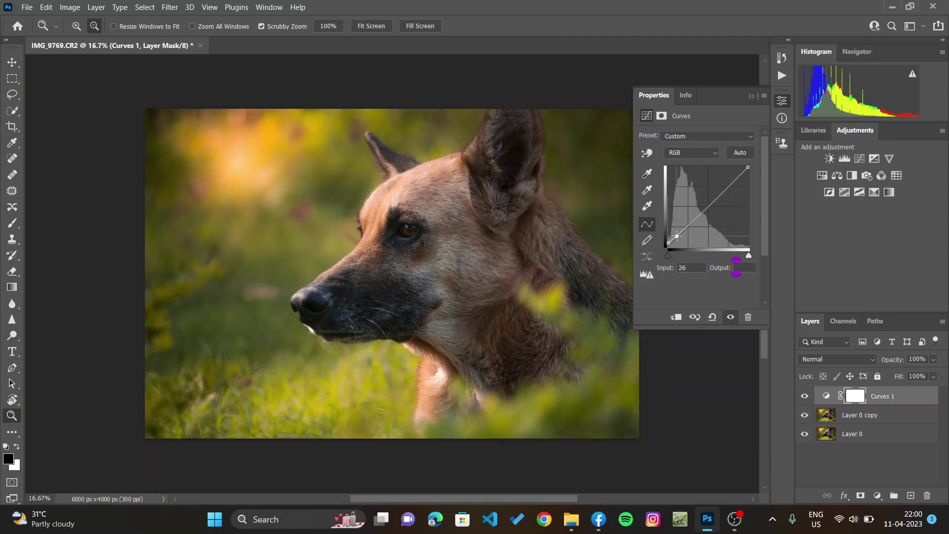
drag(677, 235, 679, 236)
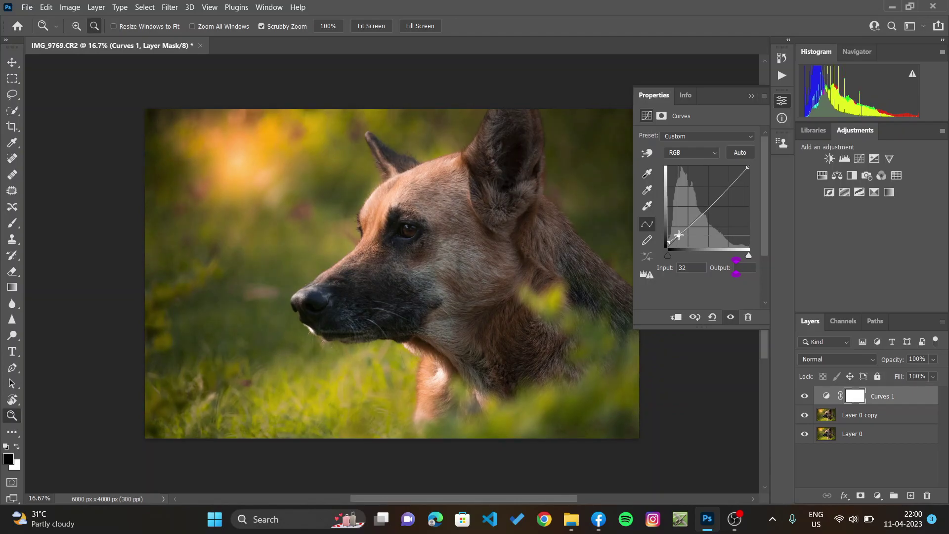
drag(722, 194, 722, 191)
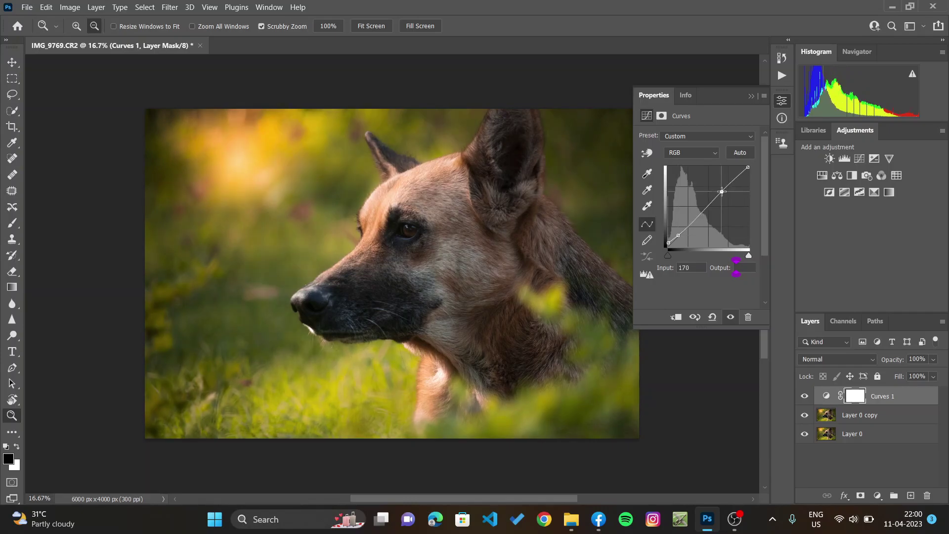